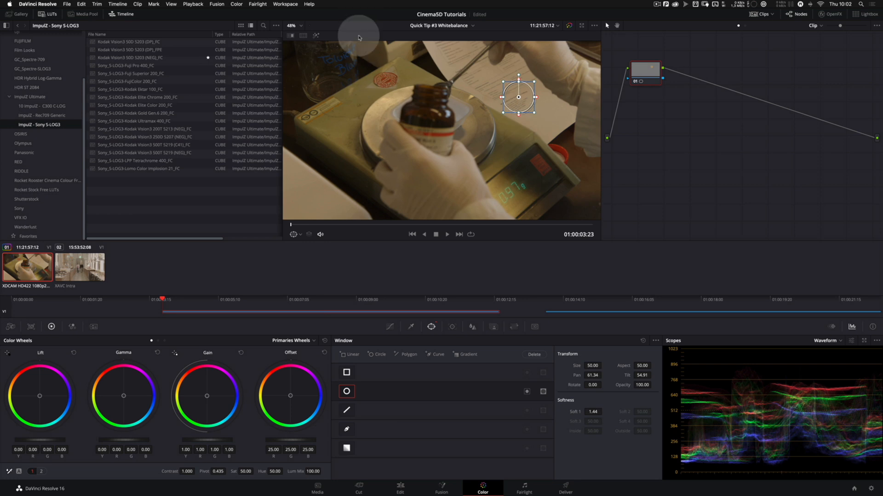
Step: Highlight the area inside the circular window so only the sampled paper shows in the viewer
{"action": "left_click", "coordinate": [317, 36]}
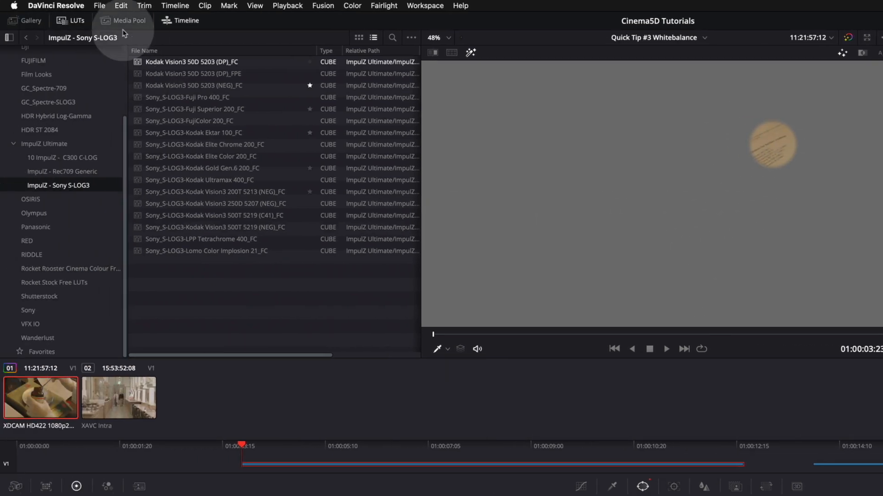
Step: Enable the user colour preference for mattes to display in high contrast black and white, and save it
{"action": "left_click", "coordinate": [56, 5]}
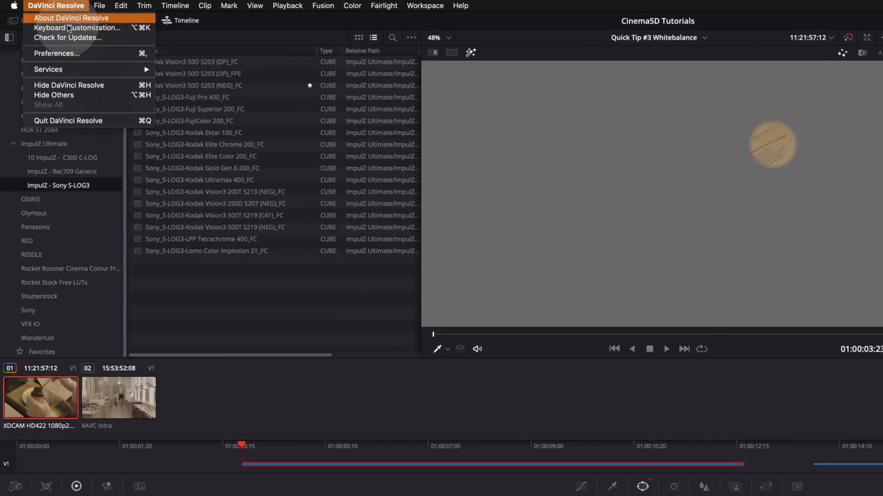
{"action": "left_click", "coordinate": [77, 55]}
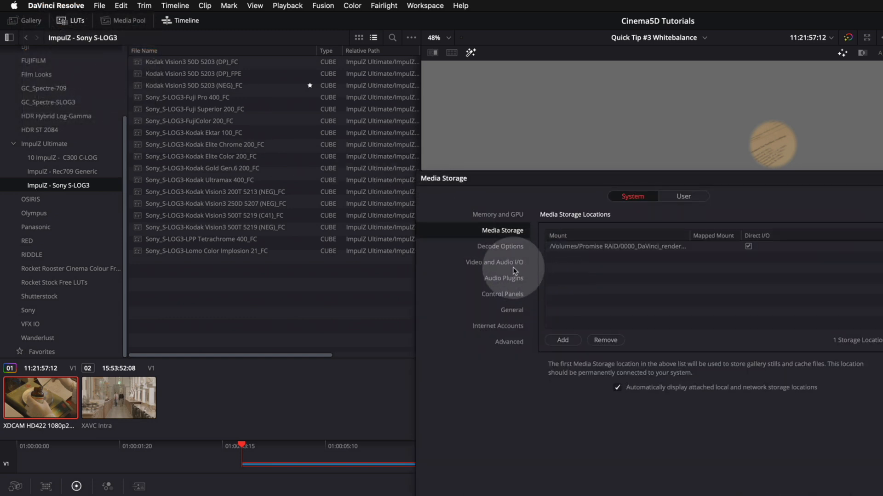
{"action": "left_click", "coordinate": [684, 197]}
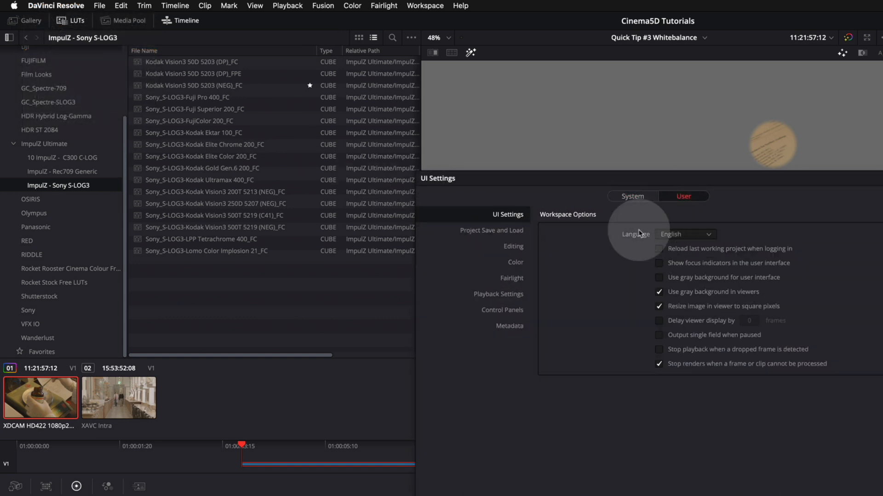
{"action": "left_click", "coordinate": [515, 262]}
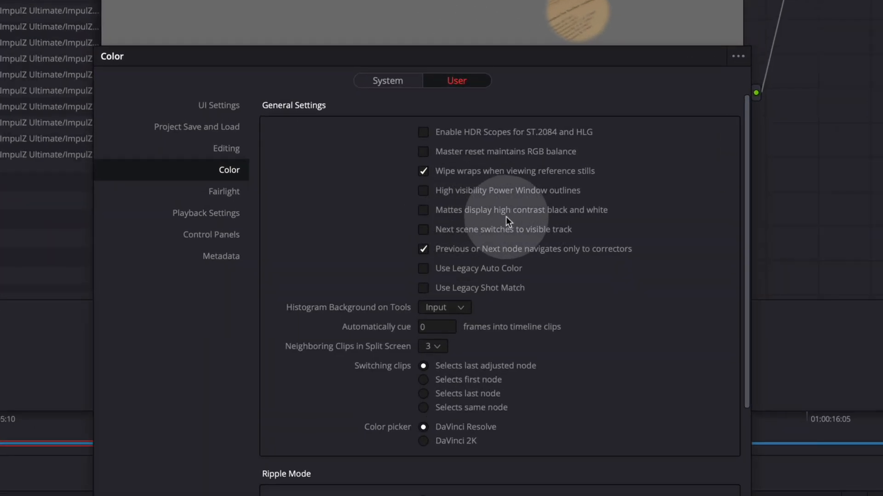
{"action": "left_click", "coordinate": [423, 210]}
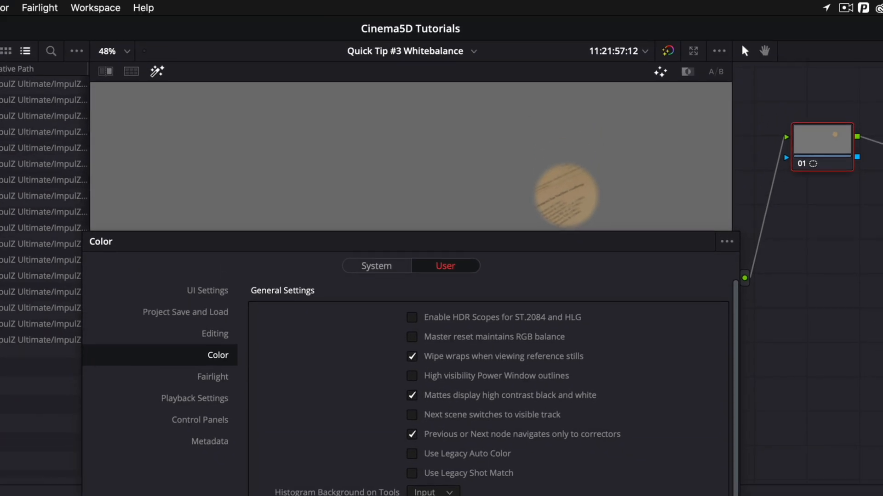
{"action": "left_click", "coordinate": [708, 494]}
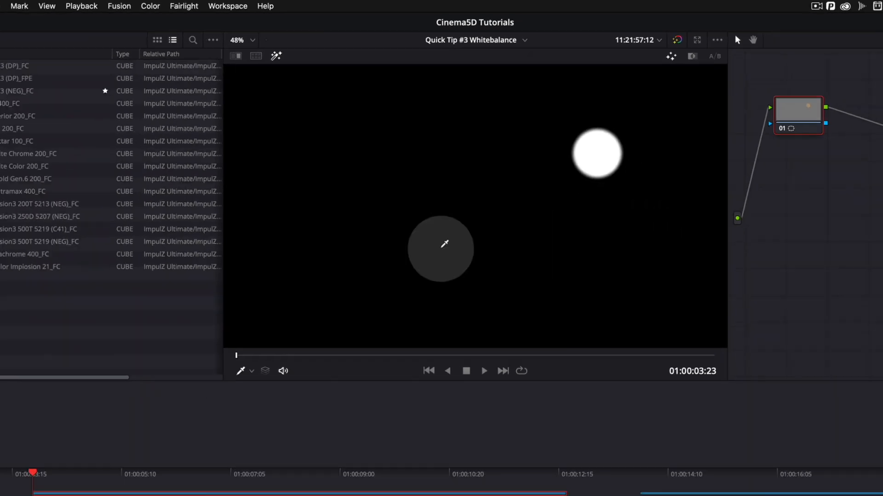
Step: Turn off the high contrast black and white matte display in the user colour preferences, and save
{"action": "left_click", "coordinate": [45, 4]}
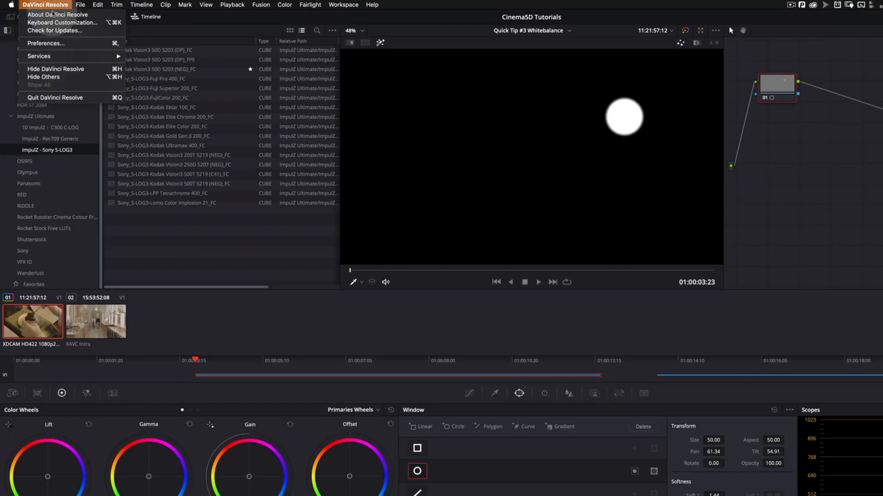
{"action": "left_click", "coordinate": [46, 44]}
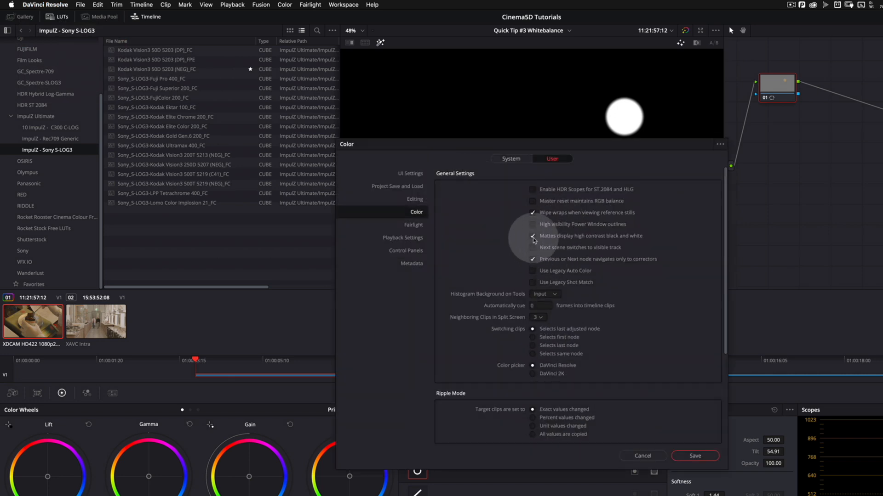
{"action": "left_click", "coordinate": [694, 456]}
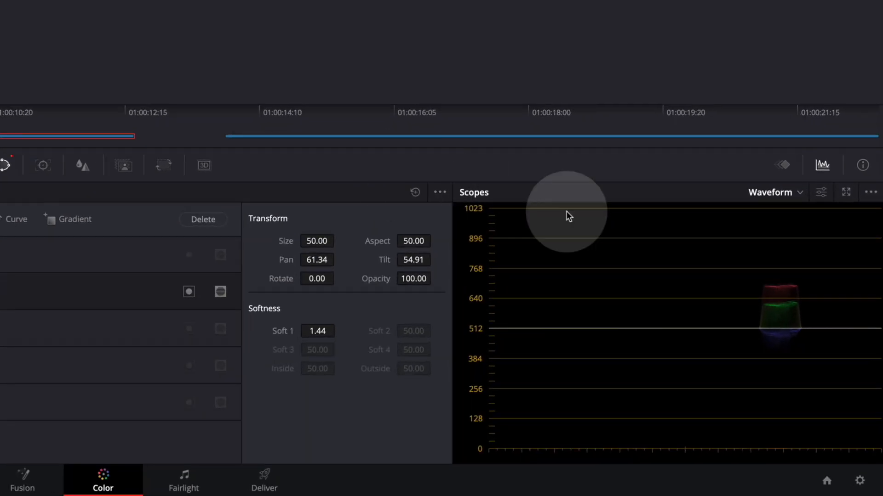
Step: Display the Waveform scope for the highlighted paper area
{"action": "left_click", "coordinate": [783, 164]}
{"action": "left_click", "coordinate": [821, 165]}
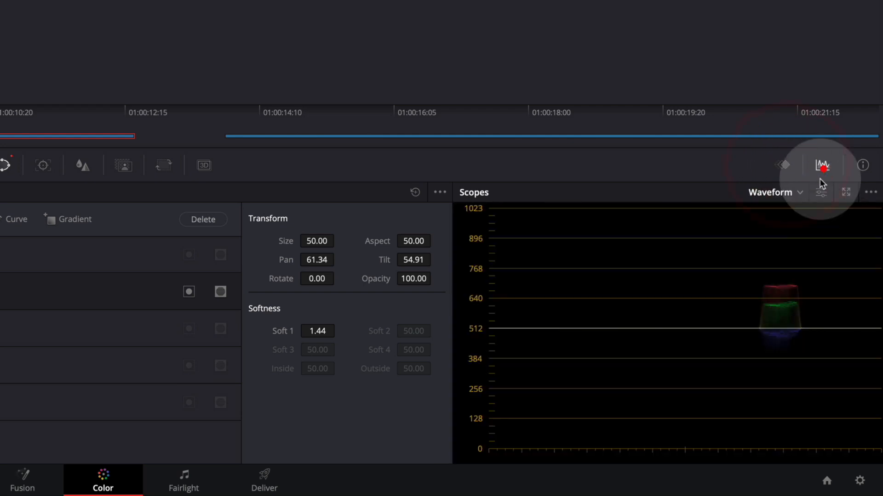
{"action": "left_click", "coordinate": [798, 193]}
{"action": "left_click", "coordinate": [796, 233]}
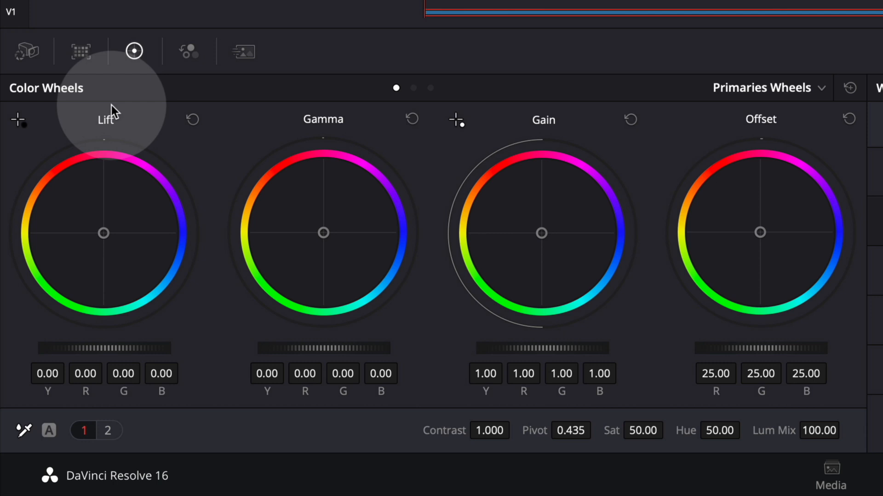
Step: Set the node's Temperature to -1970 to bring the paper to neutral white
{"action": "left_click", "coordinate": [110, 431]}
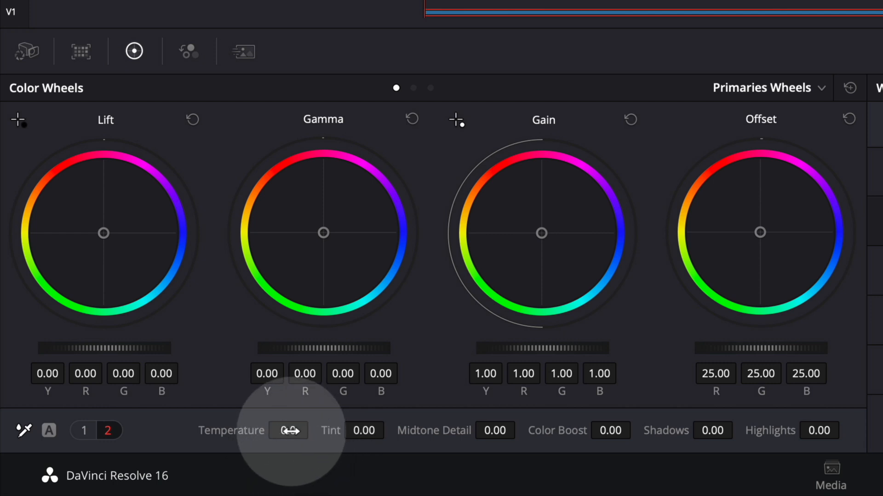
{"action": "left_click_drag", "start_coordinate": [285, 431], "coordinate": [306, 431]}
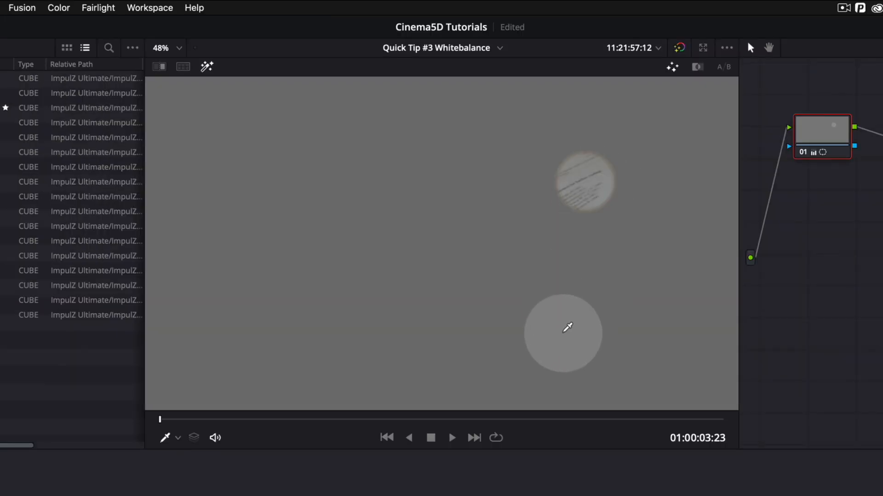
Step: Turn off the highlight and disable the circular window so the correction covers the whole image
{"action": "left_click", "coordinate": [207, 66]}
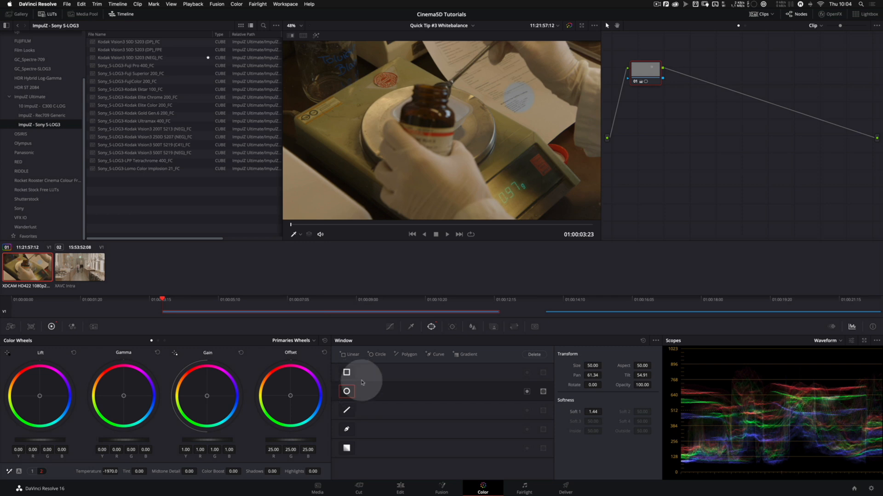
{"action": "left_click", "coordinate": [348, 394]}
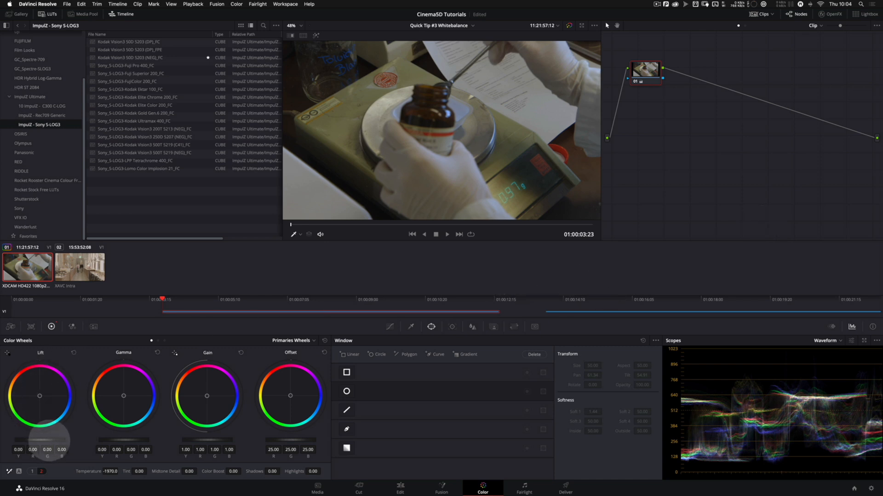
Step: Lower the master Lift to -0.03 and raise the master Gain to 1.17
{"action": "mouse_move", "coordinate": [39, 440]}
{"action": "left_mouse_down"}
{"action": "mouse_move", "coordinate": [48, 441]}
{"action": "mouse_move", "coordinate": [14, 442]}
{"action": "mouse_move", "coordinate": [41, 444]}
{"action": "left_mouse_up"}
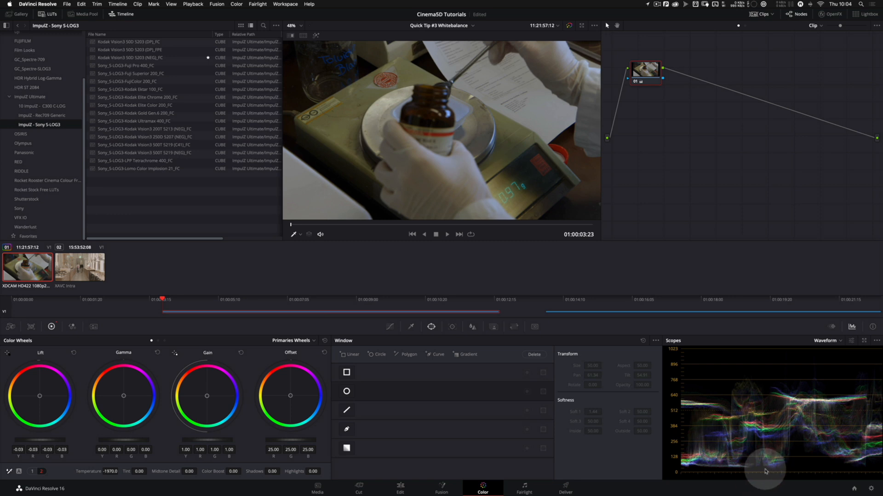
{"action": "left_click_drag", "start_coordinate": [204, 441], "coordinate": [260, 446]}
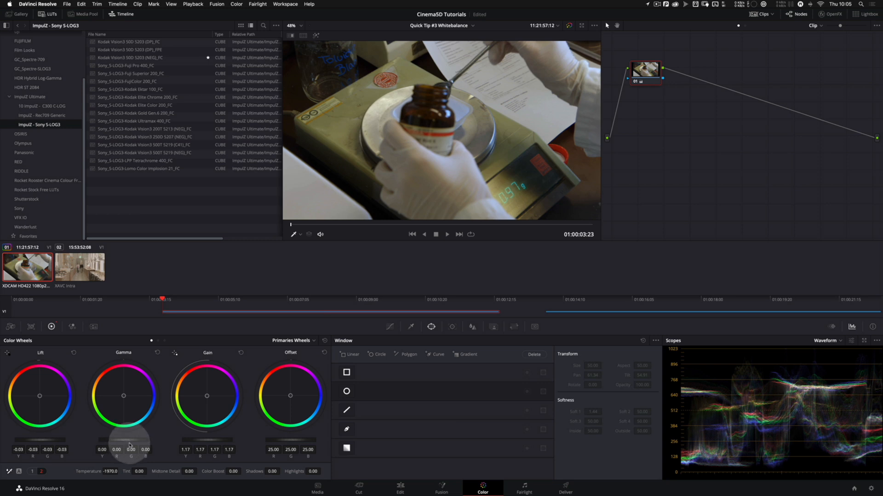
Step: Raise the Highlights adjustment slightly and increase the Contrast of the first clip
{"action": "left_click_drag", "start_coordinate": [309, 471], "coordinate": [311, 471]}
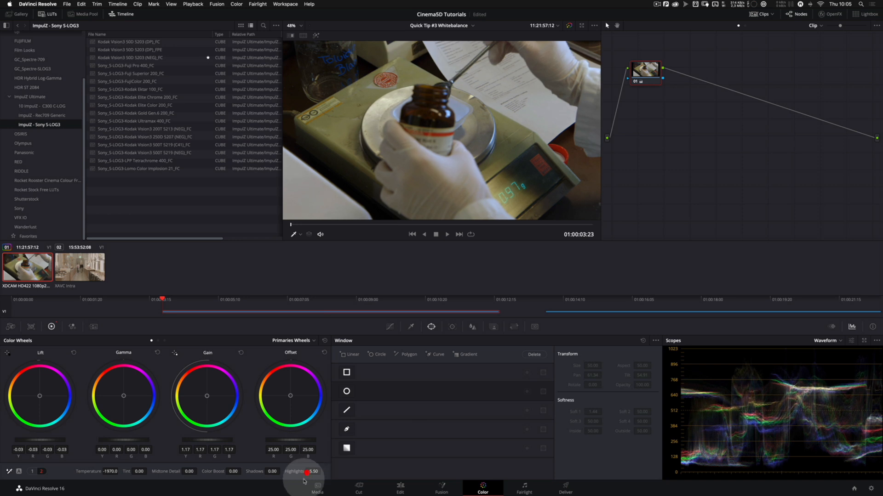
{"action": "left_click", "coordinate": [33, 472]}
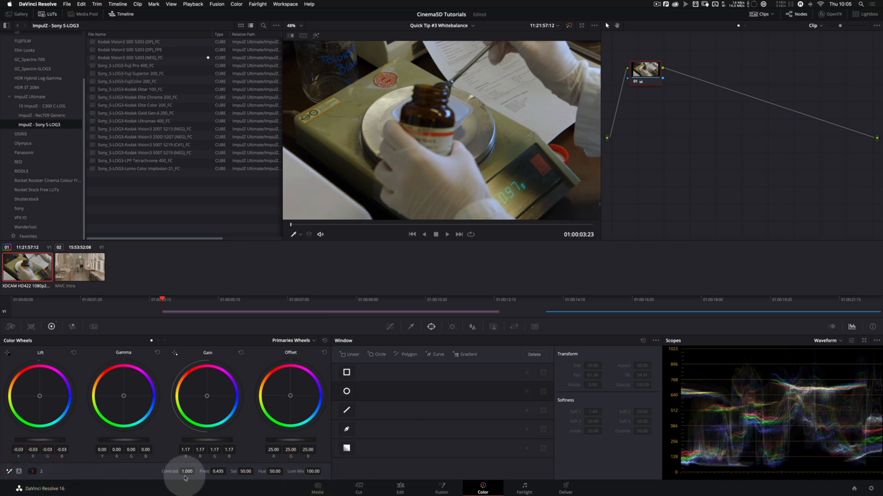
{"action": "left_click_drag", "start_coordinate": [187, 471], "coordinate": [197, 471]}
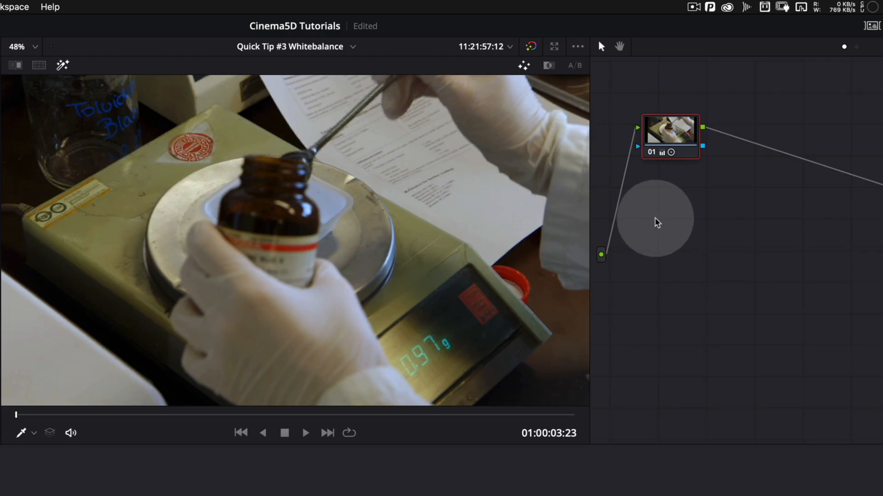
Step: Switch node 01 off and on again to compare the image before and after the correction
{"action": "left_click", "coordinate": [651, 152]}
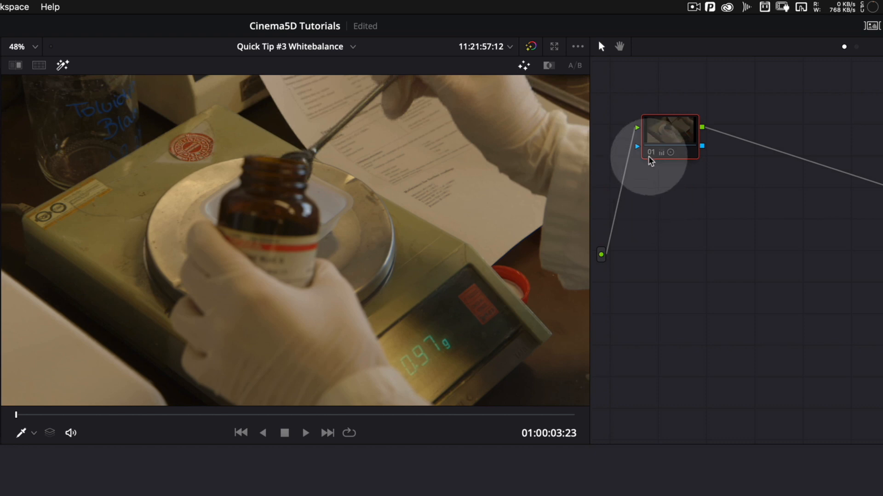
{"action": "left_click", "coordinate": [651, 153]}
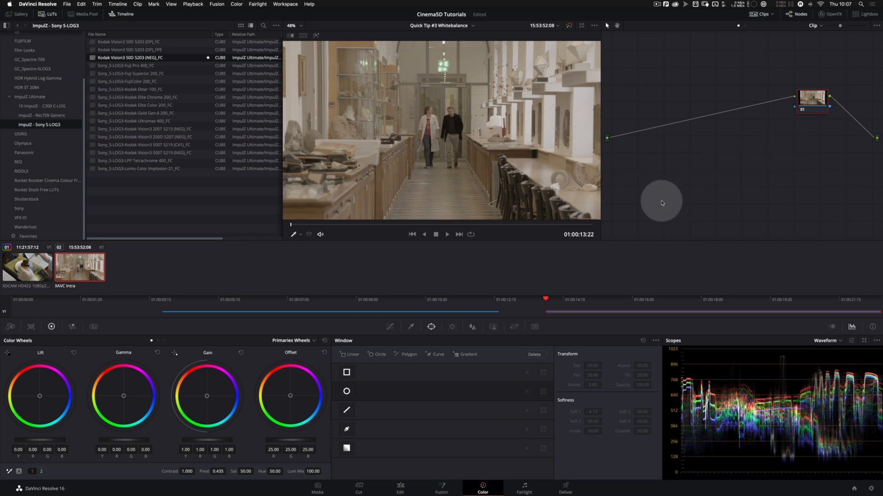
Step: Apply the Kodak Vision3 50D 5203 (NEG)_FC LUT to the corridor clip's node 01, and add a serial node before it
{"action": "left_click_drag", "start_coordinate": [154, 60], "coordinate": [812, 100]}
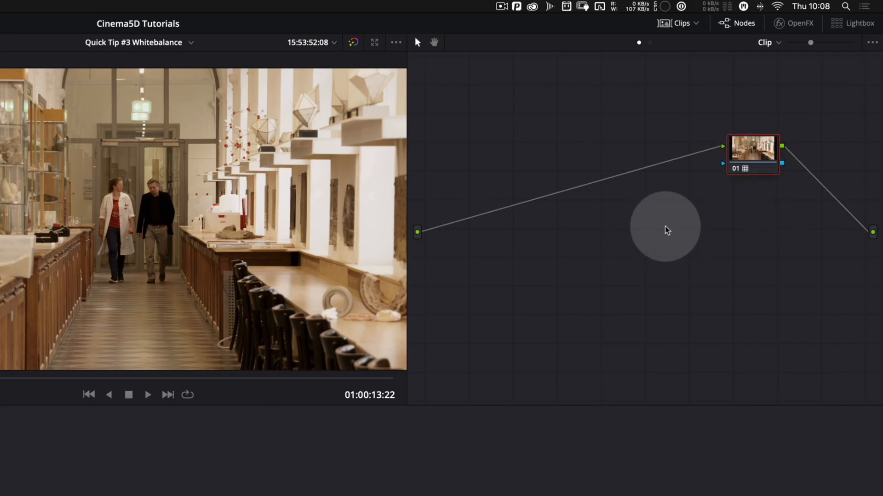
{"action": "right_click", "coordinate": [804, 94]}
{"action": "mouse_move", "coordinate": [807, 218]}
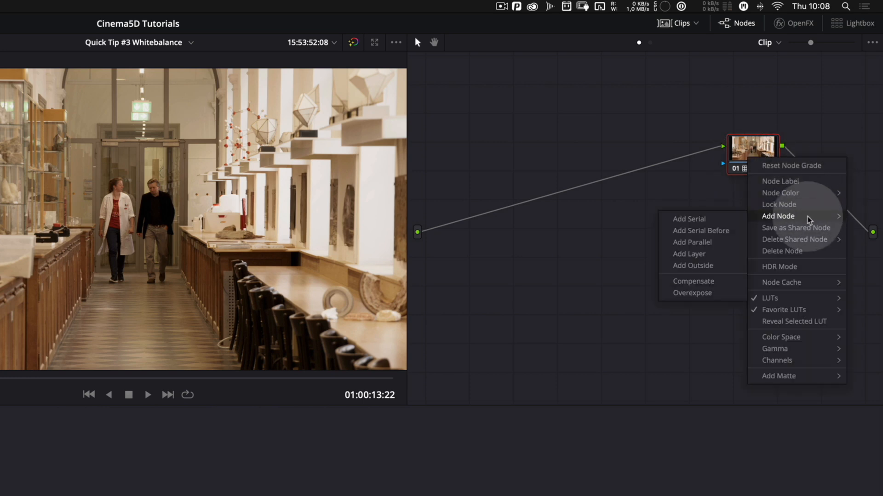
{"action": "left_click", "coordinate": [720, 232]}
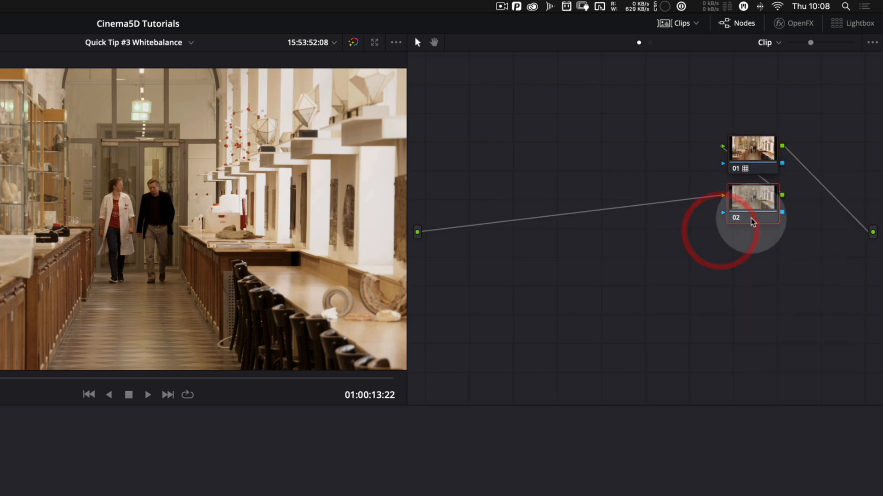
{"action": "left_click_drag", "start_coordinate": [716, 231], "coordinate": [685, 260]}
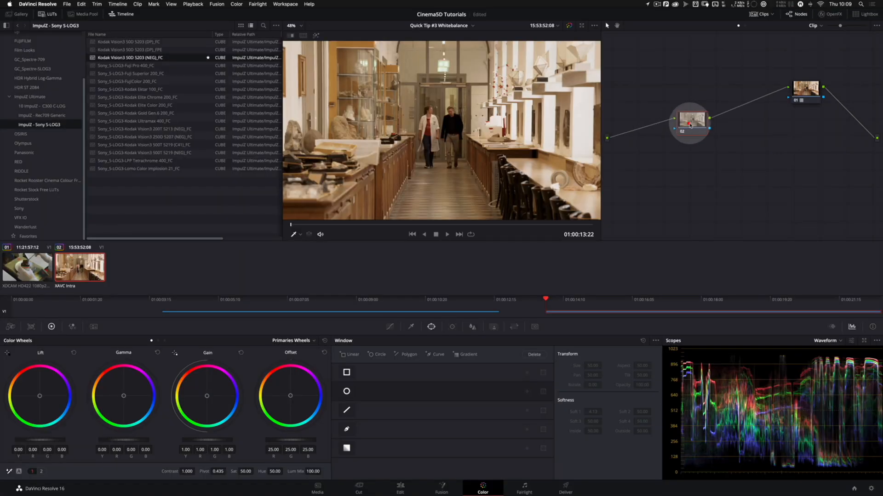
Step: Show the custom curves for node 02 and sample the white wall ledge to place colour points on them
{"action": "left_click", "coordinate": [690, 124]}
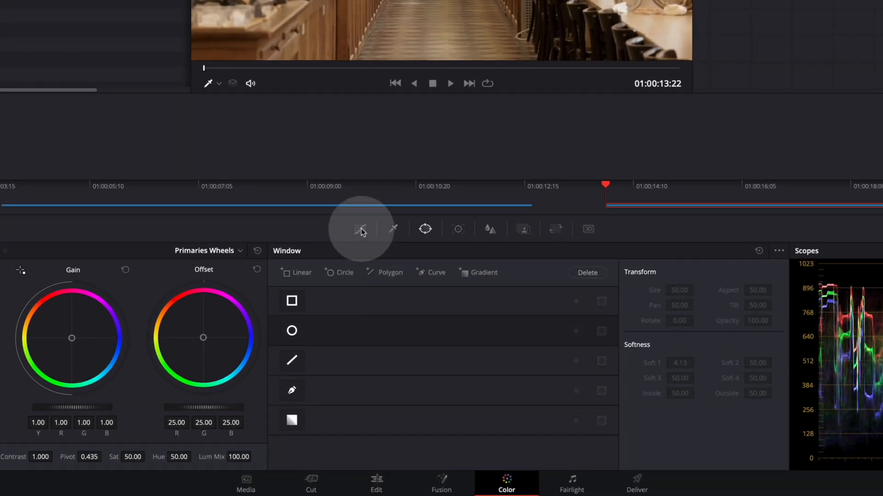
{"action": "left_click", "coordinate": [361, 229]}
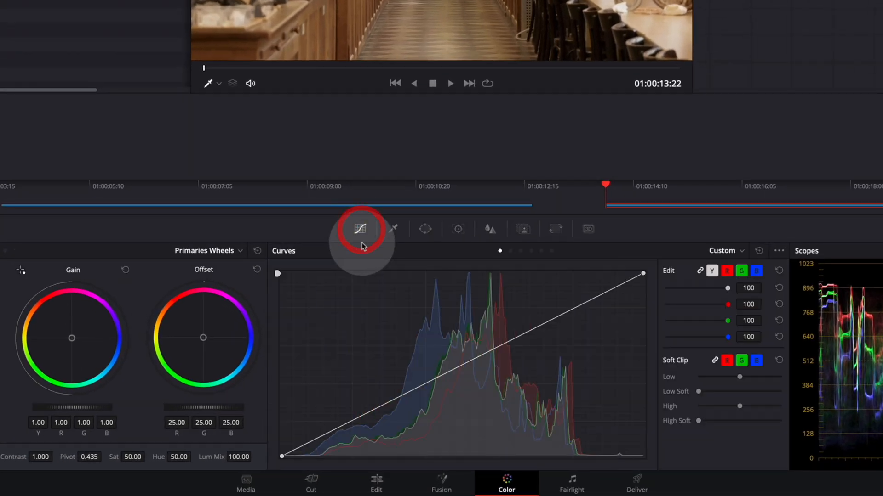
{"action": "left_click", "coordinate": [702, 271]}
{"action": "left_click", "coordinate": [701, 271]}
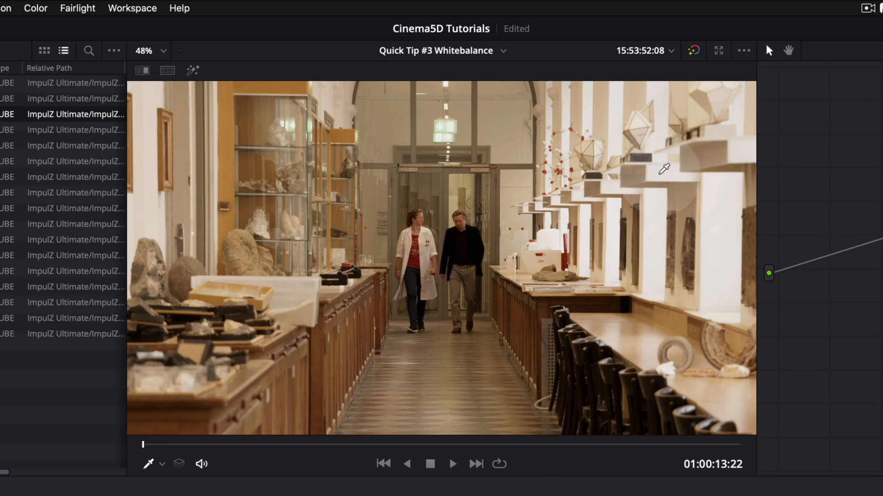
{"action": "left_click", "coordinate": [663, 169]}
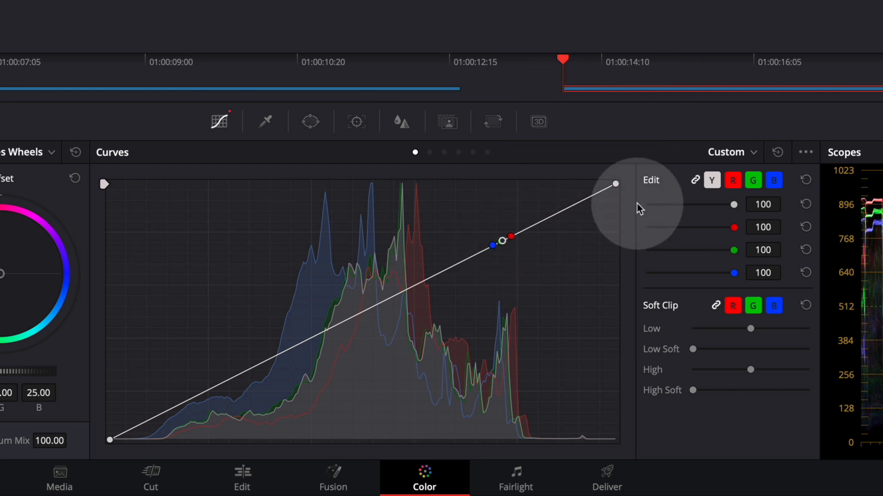
Step: Unlink the curve channels, raise the blue point and lower the red point to the green point's level, and relink the channels
{"action": "left_click", "coordinate": [695, 180]}
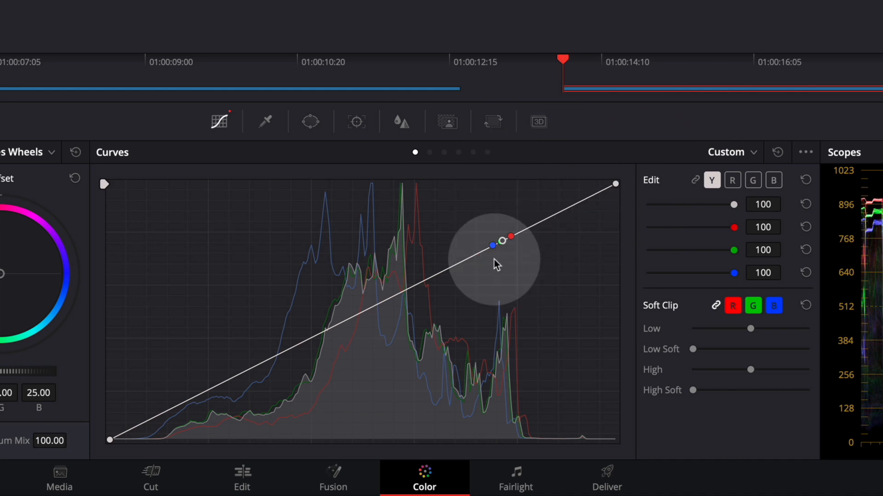
{"action": "left_click_drag", "start_coordinate": [492, 245], "coordinate": [512, 244]}
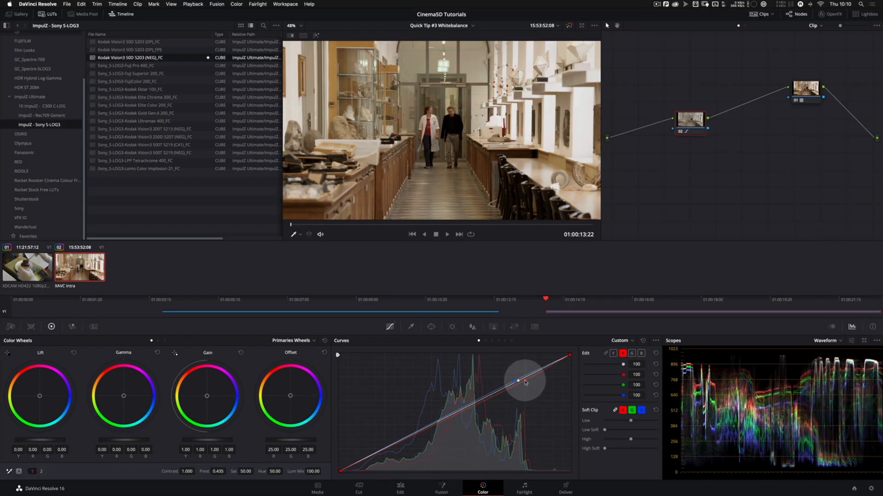
{"action": "mouse_move", "coordinate": [526, 383]}
{"action": "left_mouse_down"}
{"action": "mouse_move", "coordinate": [547, 382]}
{"action": "mouse_move", "coordinate": [496, 382]}
{"action": "mouse_move", "coordinate": [528, 382]}
{"action": "left_mouse_up"}
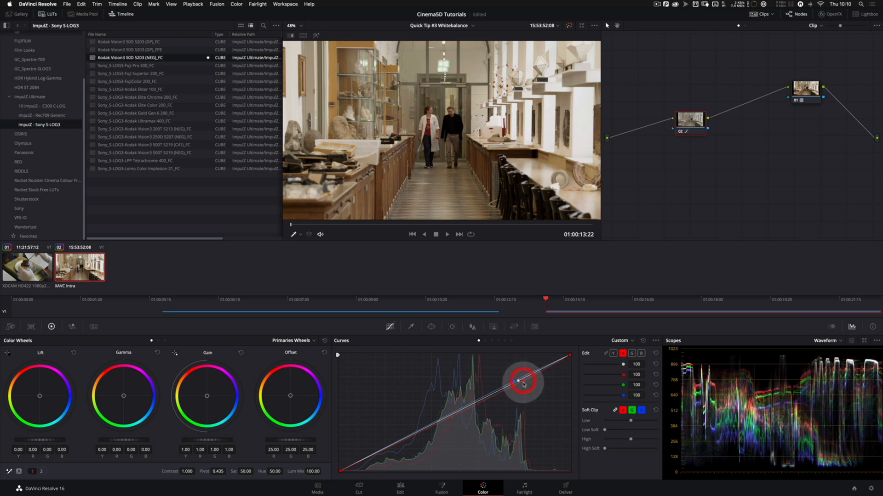
{"action": "left_click", "coordinate": [606, 354]}
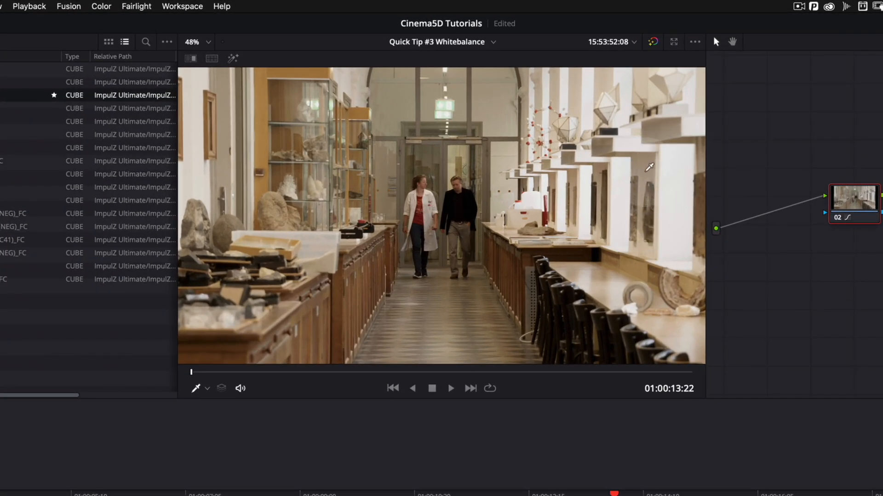
Step: Sample the shaded wall below the white ledge, level the new red and blue curve points with the green one, and relink the channels
{"action": "left_click", "coordinate": [644, 170]}
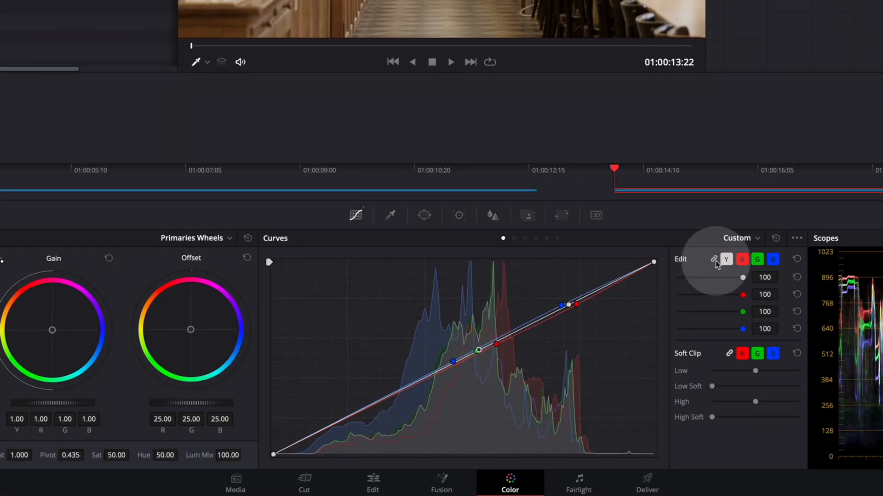
{"action": "left_click", "coordinate": [714, 260]}
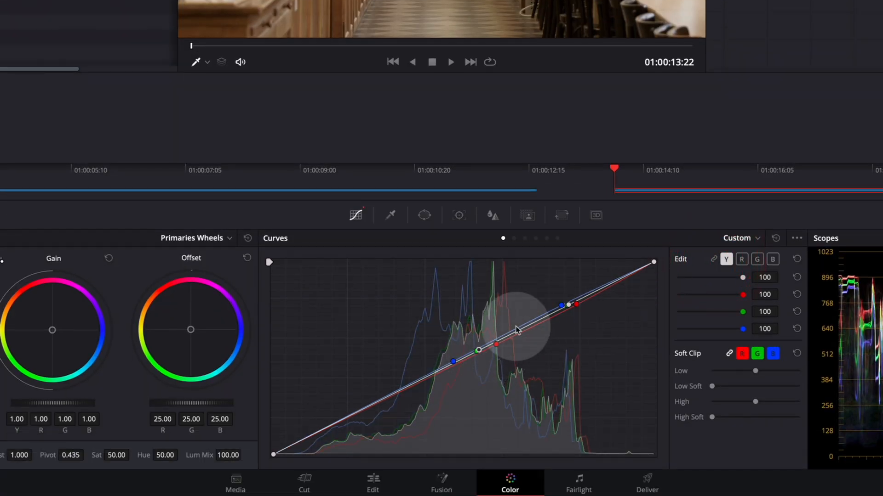
{"action": "left_click", "coordinate": [496, 344]}
{"action": "left_click_drag", "start_coordinate": [498, 348], "coordinate": [499, 354]}
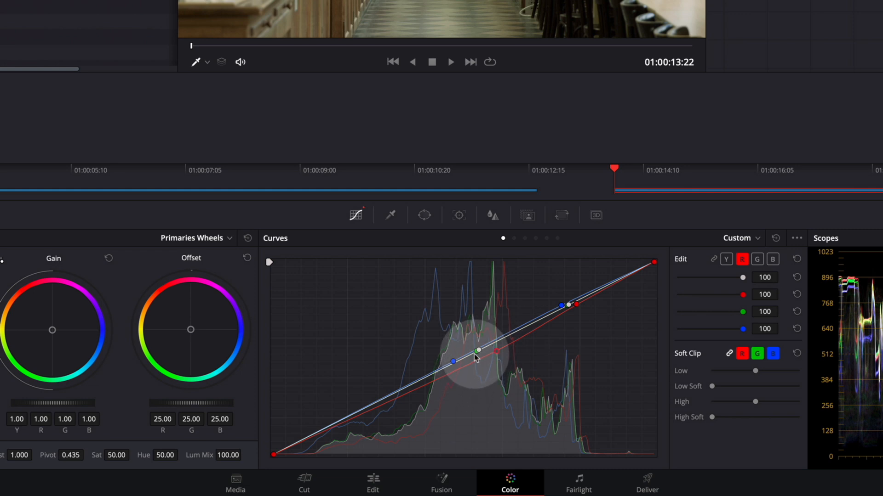
{"action": "left_click_drag", "start_coordinate": [453, 364], "coordinate": [454, 353]}
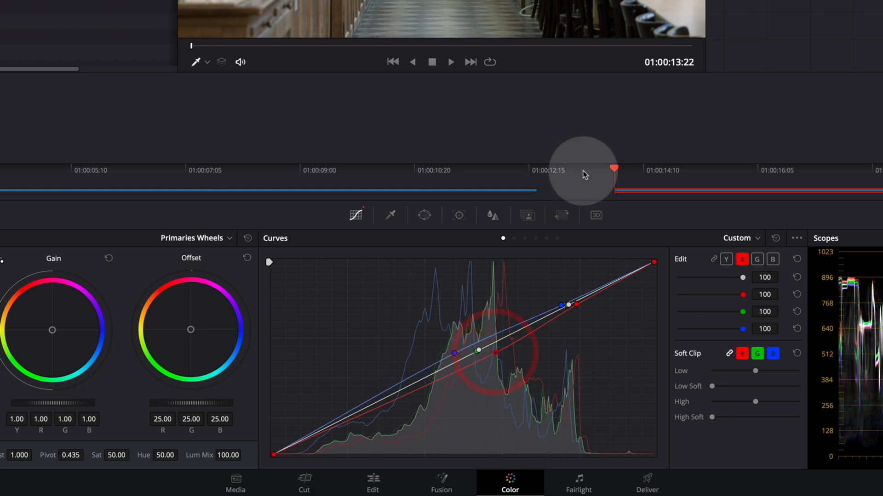
{"action": "left_click", "coordinate": [715, 260]}
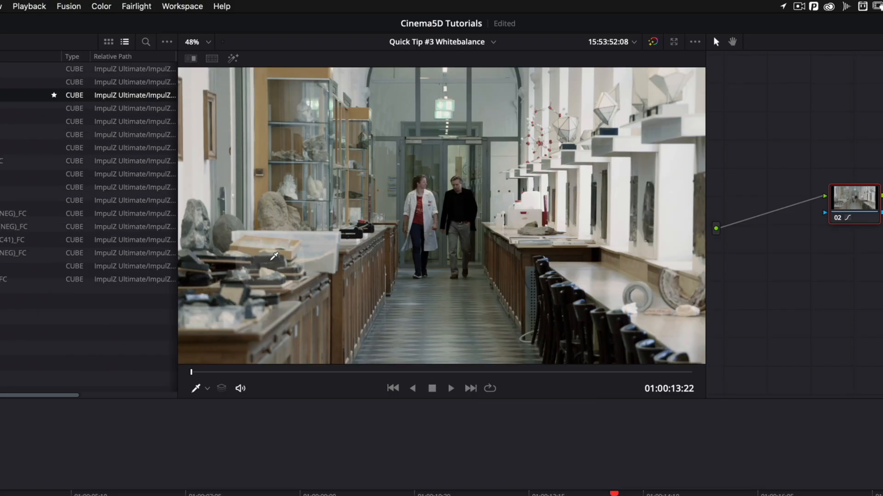
Step: Sample the shadowed pale box on the display table, unlink the curve channels, and lower the new red point slightly
{"action": "left_click", "coordinate": [270, 260]}
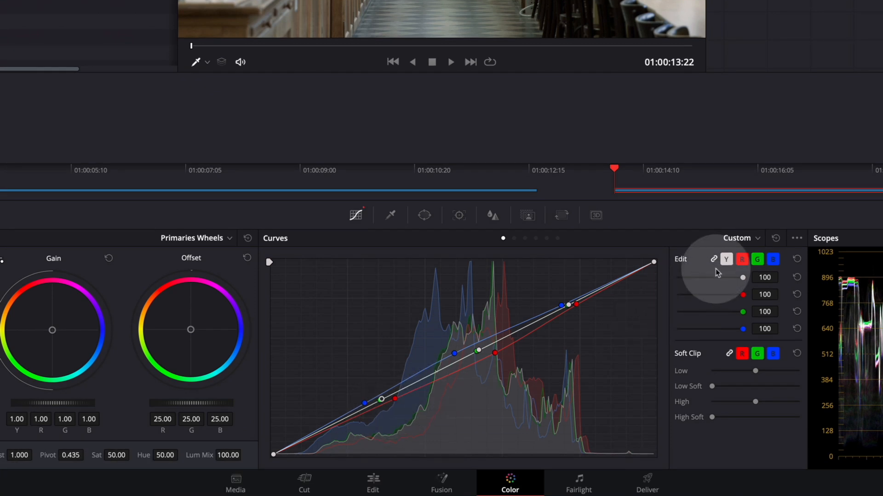
{"action": "left_click", "coordinate": [713, 259]}
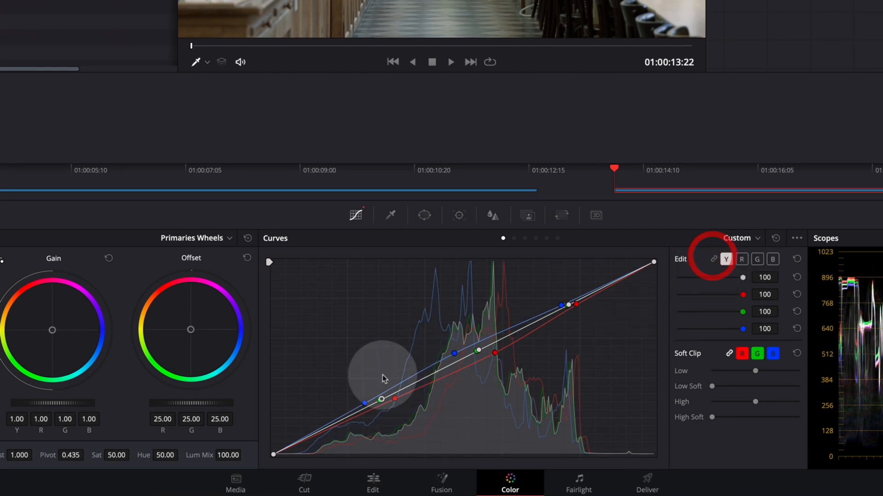
{"action": "left_click", "coordinate": [394, 401]}
Step: Scrub the corridor clip forward to 01:00:19:15 and look at the temperature and tint page of the primaries before returning to the first page
{"action": "left_click_drag", "start_coordinate": [453, 45], "coordinate": [482, 46]}
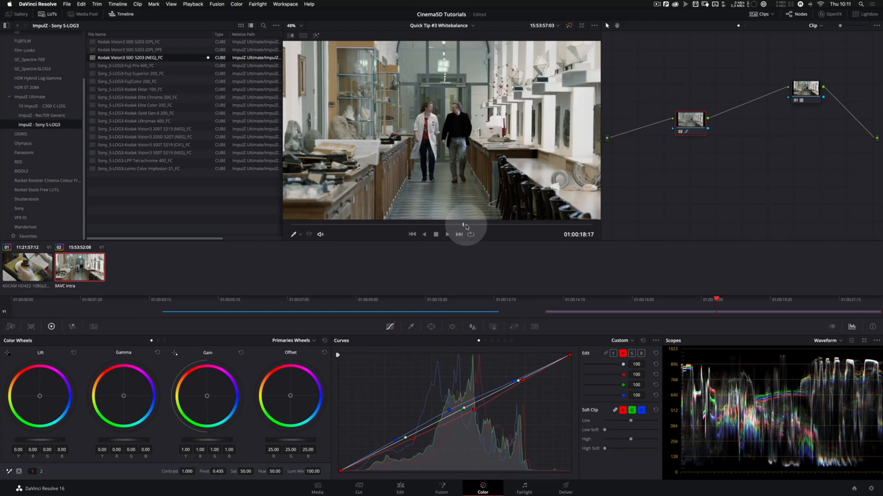
{"action": "left_click_drag", "start_coordinate": [466, 226], "coordinate": [491, 223]}
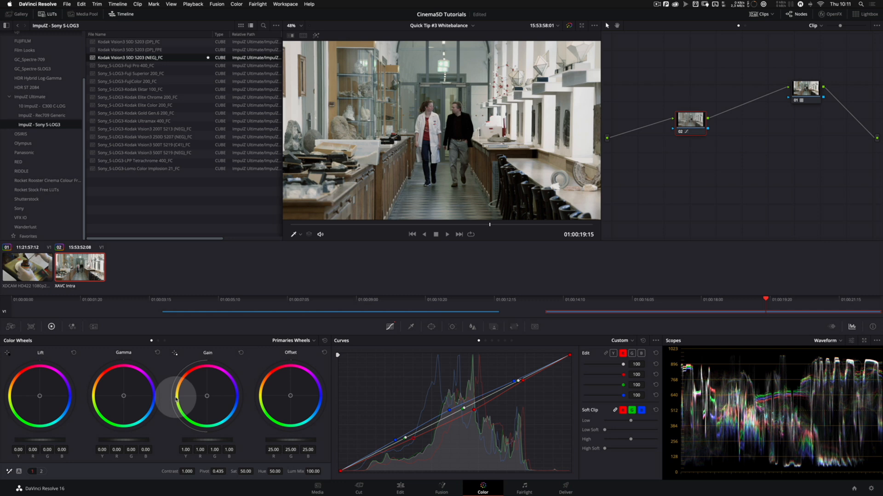
{"action": "left_click", "coordinate": [41, 472]}
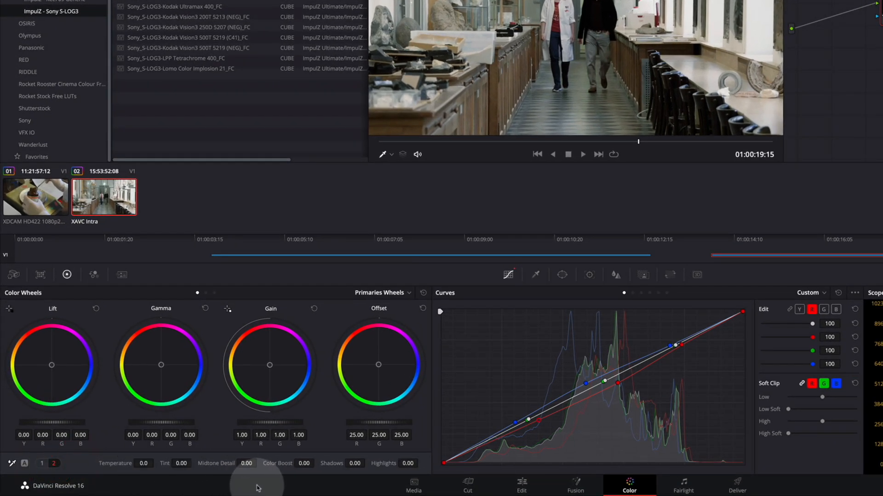
{"action": "left_click", "coordinate": [42, 463]}
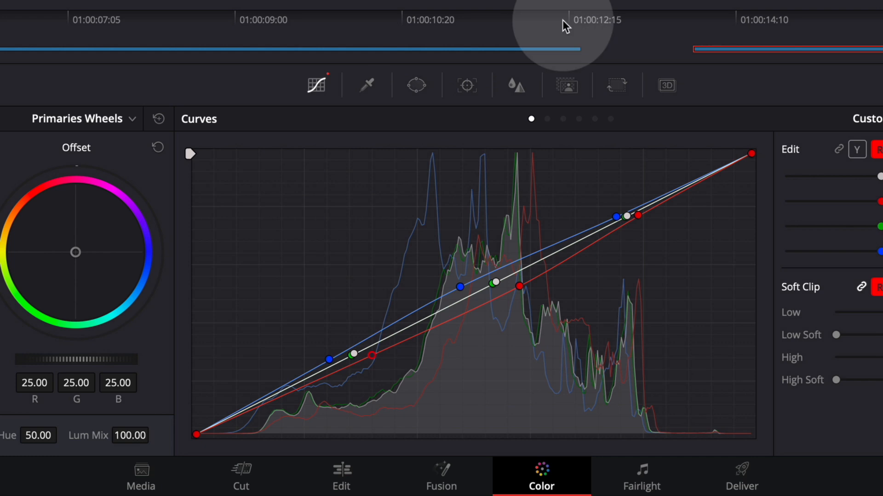
Step: Raise the middle red curve point slightly to bring some warmth back into the midtones
{"action": "left_click_drag", "start_coordinate": [518, 288], "coordinate": [520, 282]}
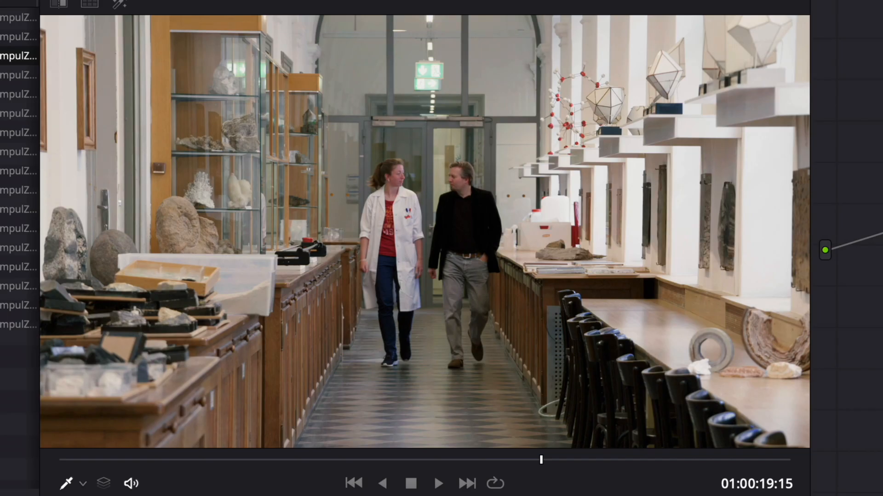